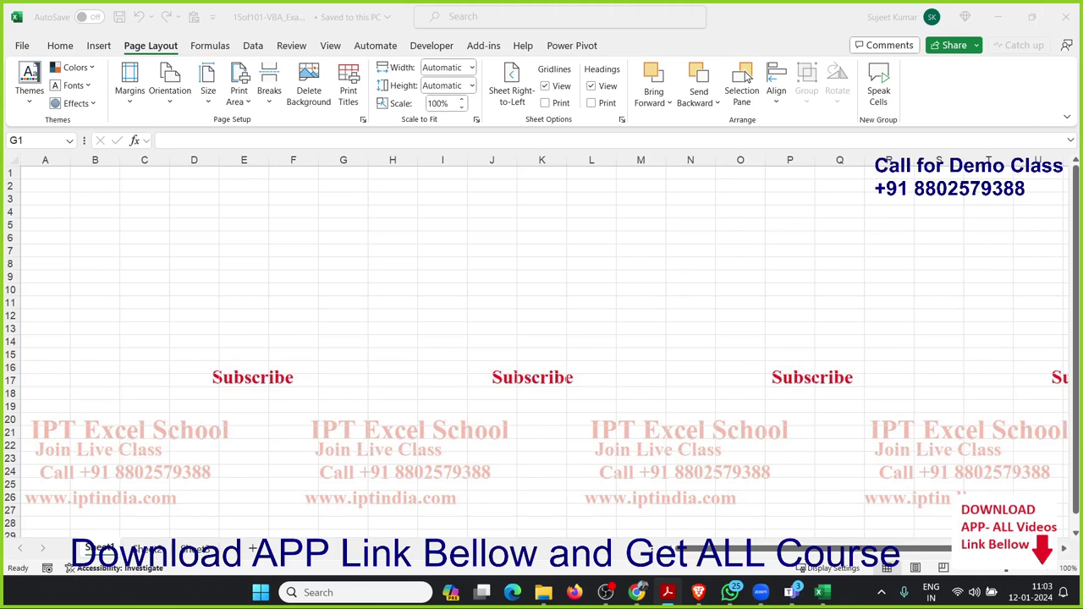
Step: Select the range B9:J21 in the worksheet, then cells J26 and C13
click(83, 290)
click(92, 275)
drag(91, 275, 500, 434)
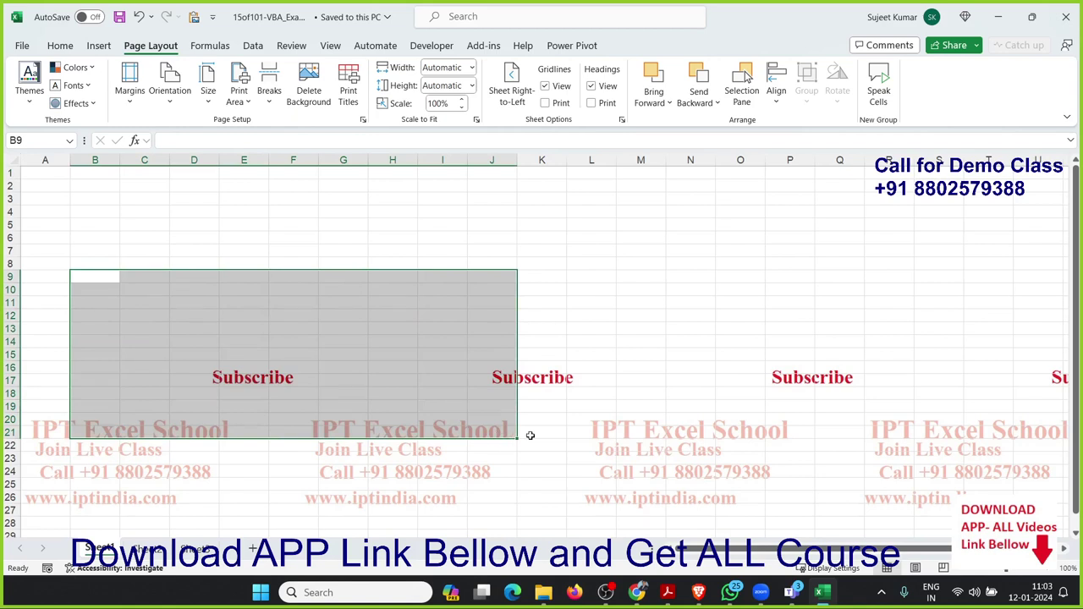
click(506, 496)
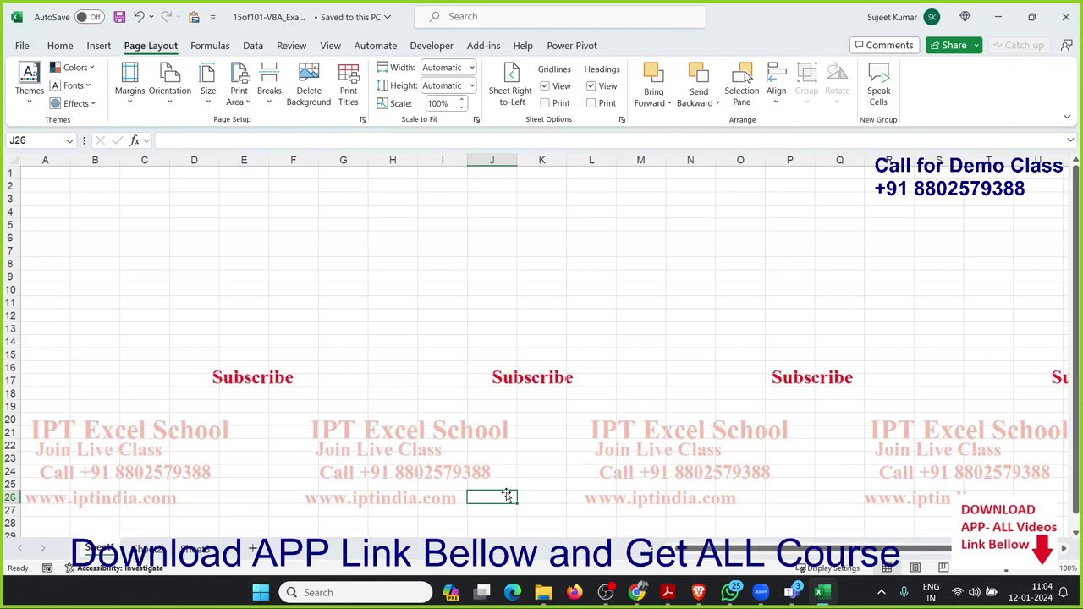
key(alt)
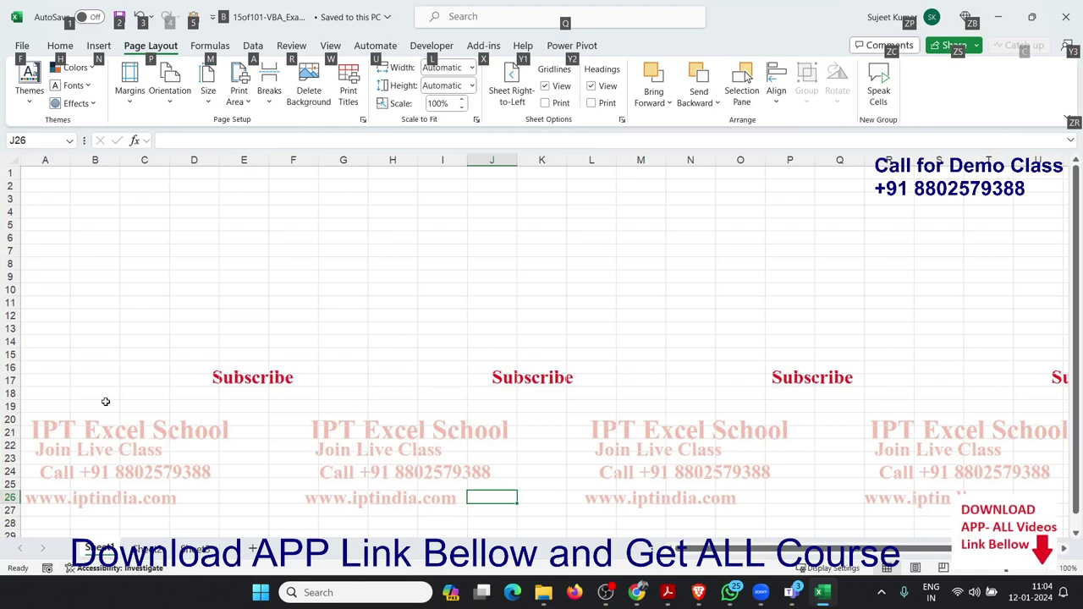
click(133, 332)
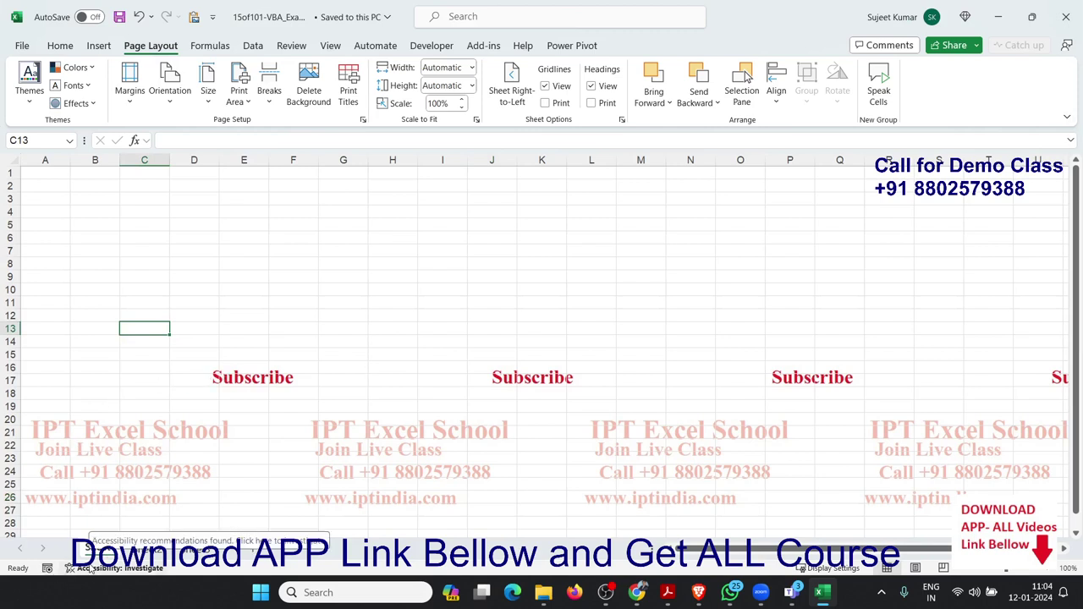
Step: Open Sheet1's code through View Code, then switch to the ThisWorkbook module
right_click(99, 549)
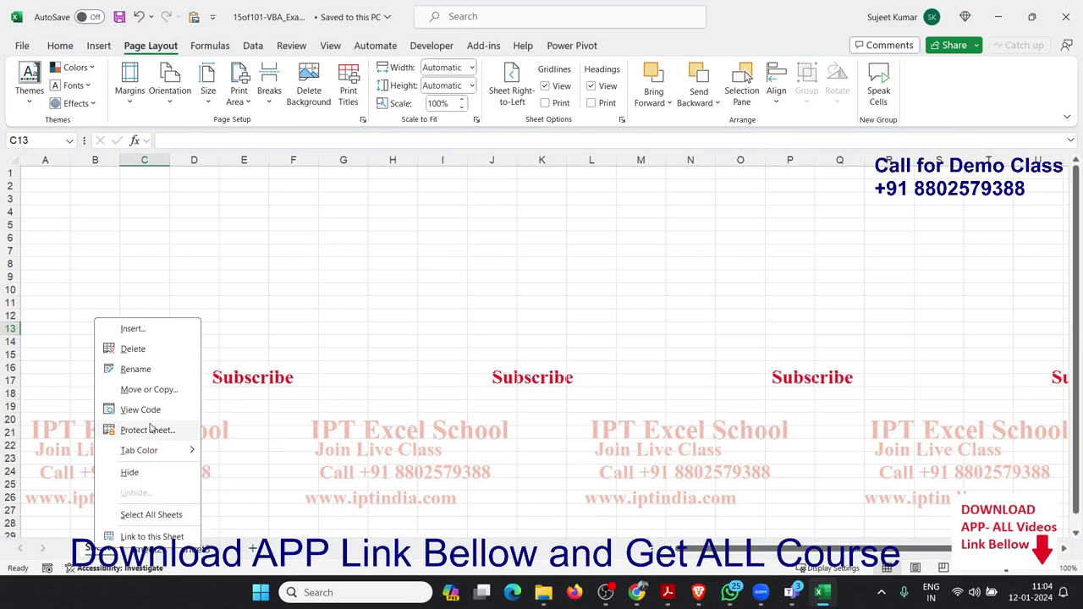
click(150, 417)
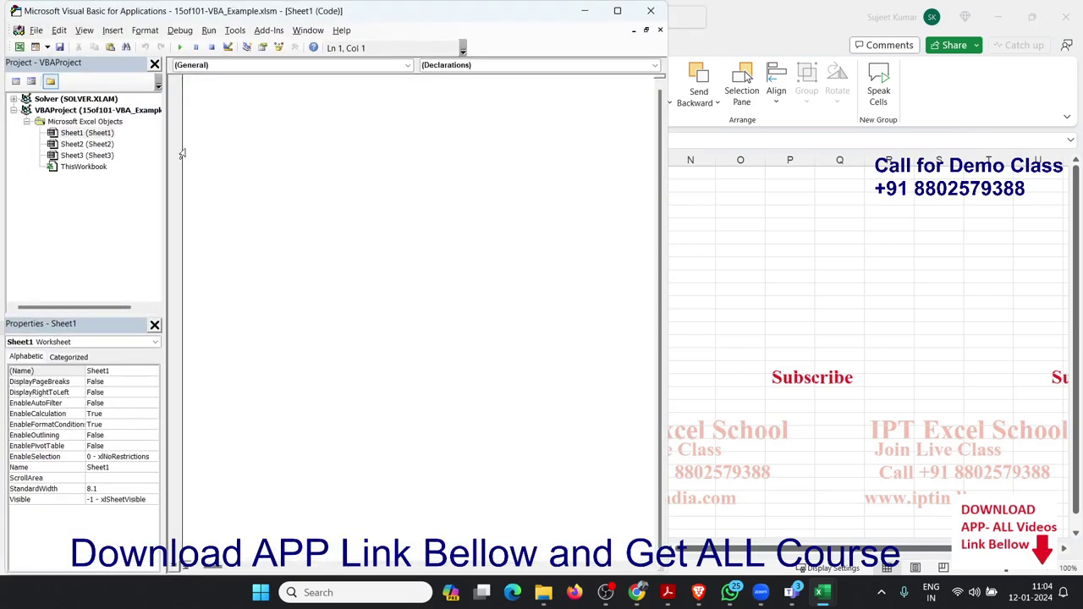
click(196, 65)
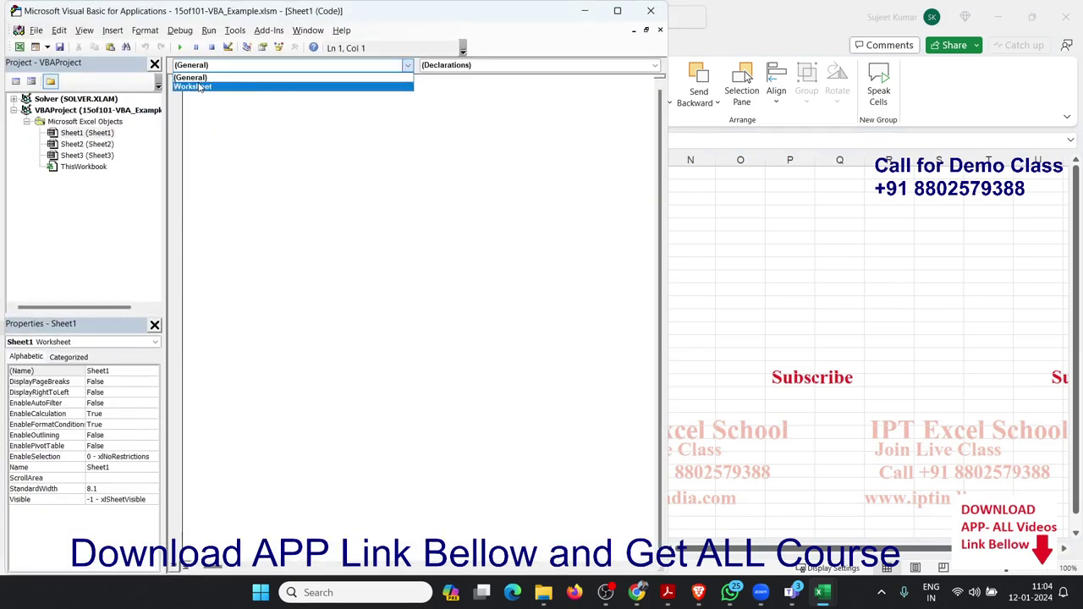
click(199, 88)
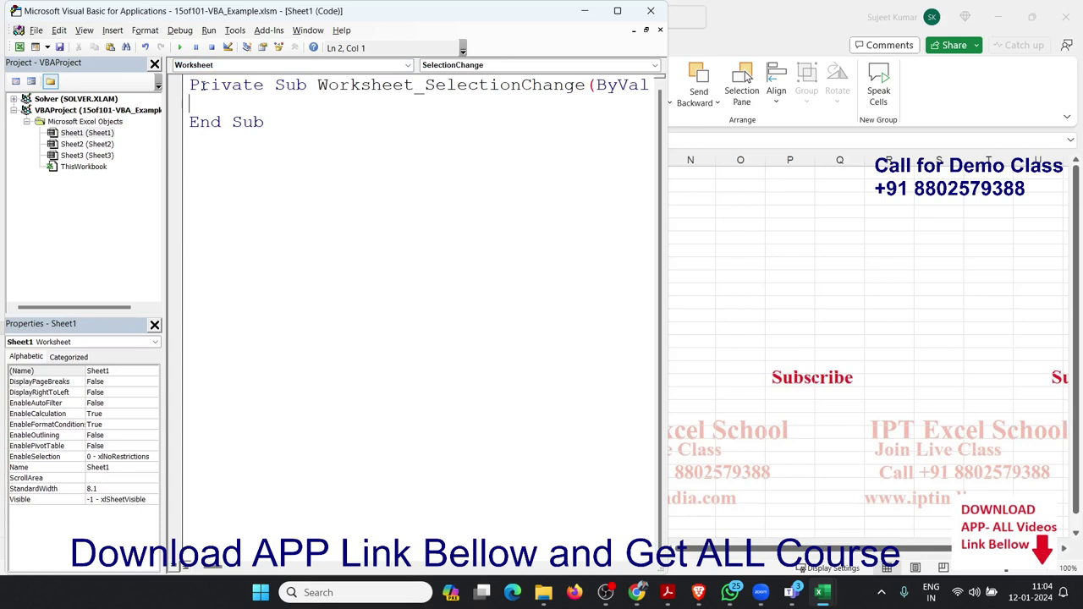
double_click(86, 168)
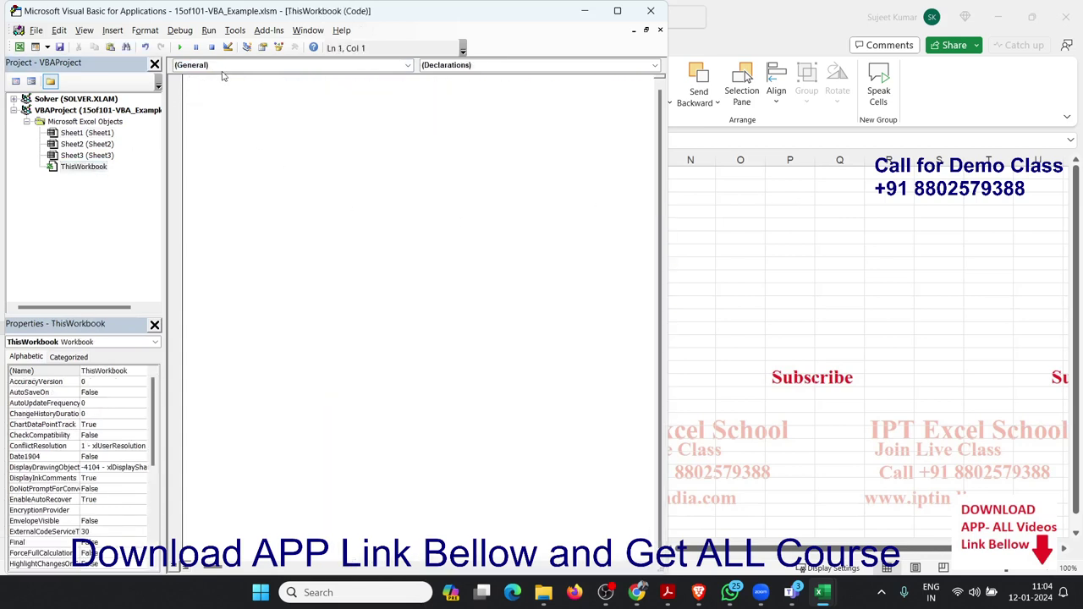
Step: Insert a Workbook_BeforeClose procedure, delete the auto-inserted Workbook_Open stub, and add a blank line
click(223, 67)
click(217, 86)
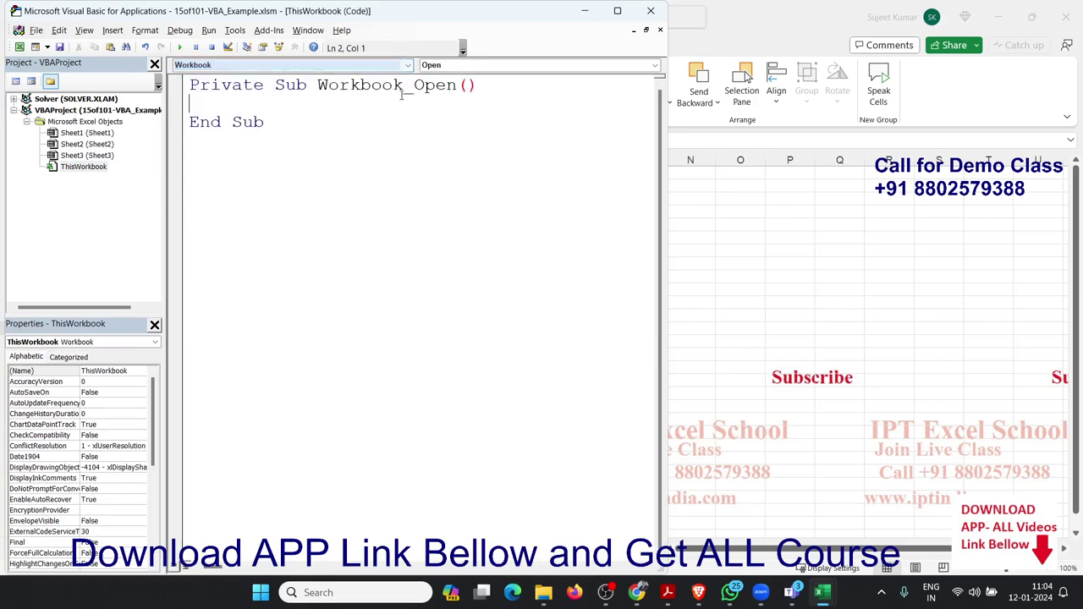
click(480, 67)
scroll(481, 75, up, 4)
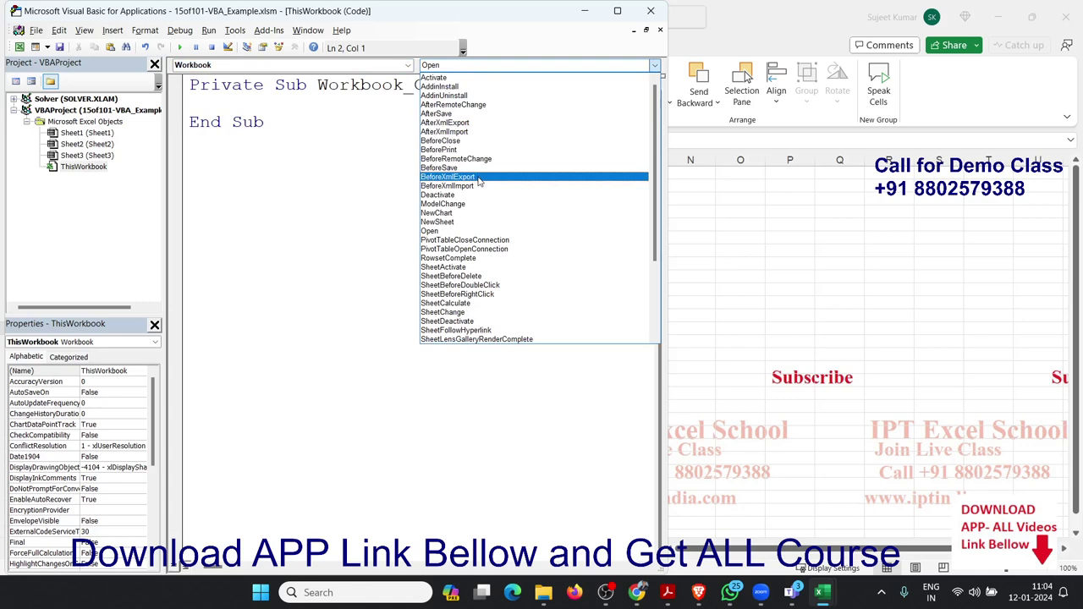
click(473, 144)
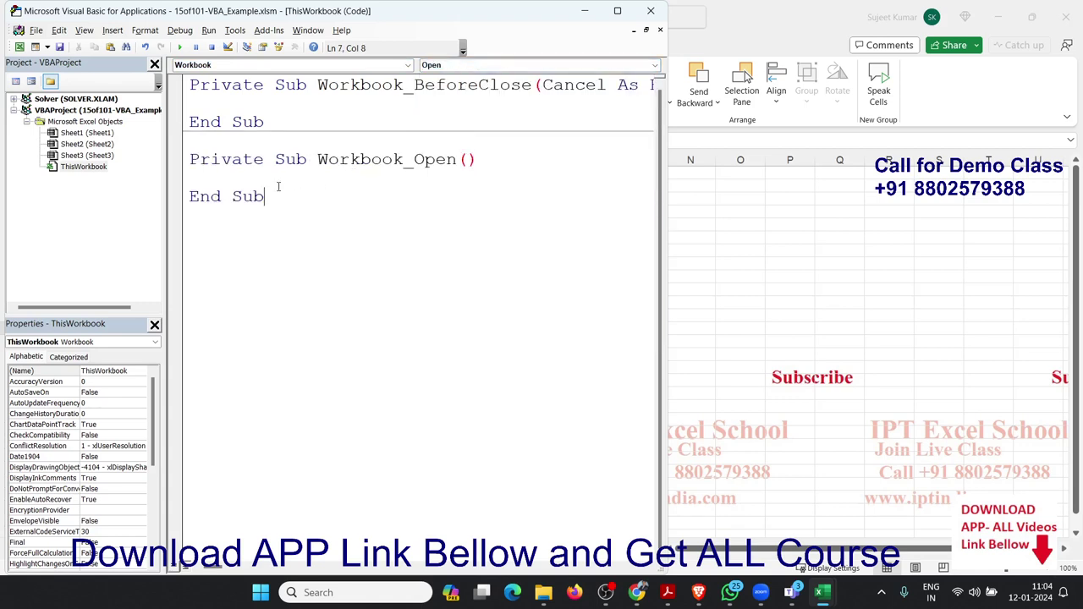
drag(270, 196, 191, 142)
key(Delete)
key(Up)
key(Up)
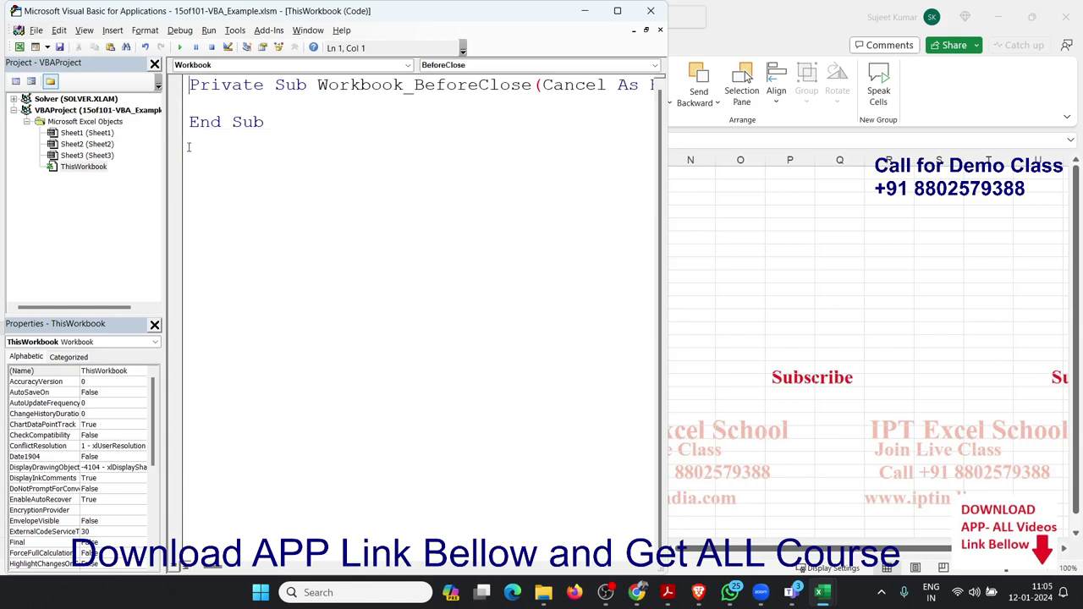
key(Return)
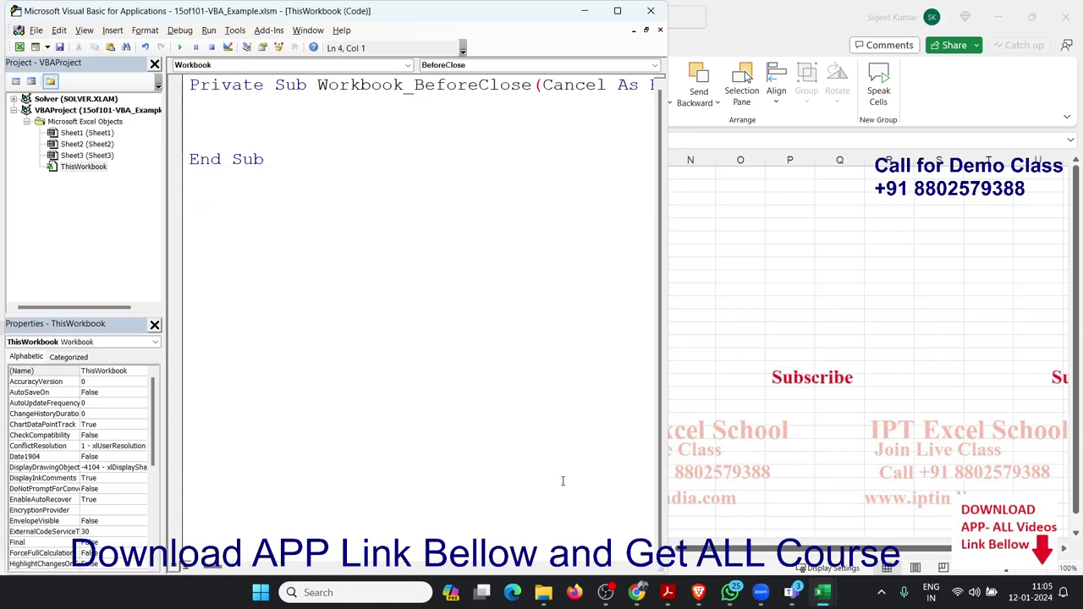
Step: Type Sheet1.Protect inside BeforeClose, completing Protect with IntelliSense
text(sh)
text(et)
key(BackSpace)
text(e)
text(t.)
key(BackSpace)
text(1)
text(.pro)
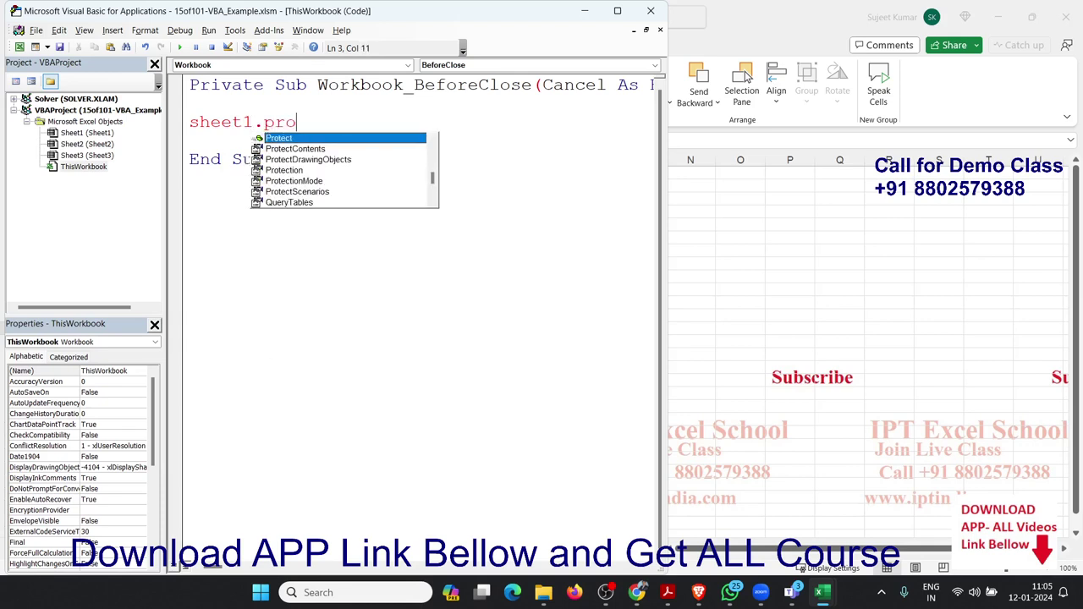
key(Tab)
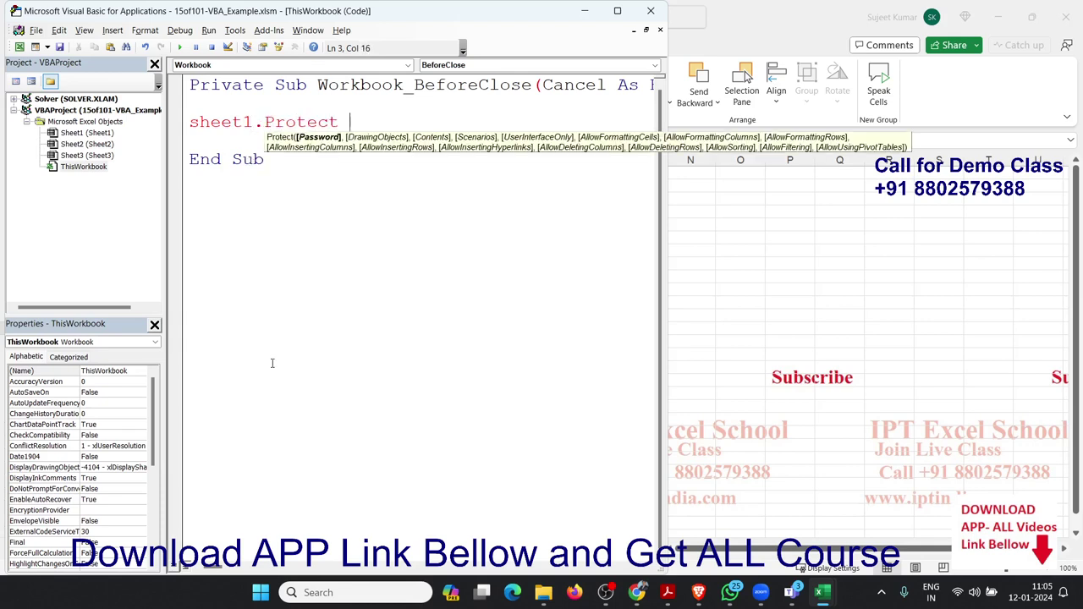
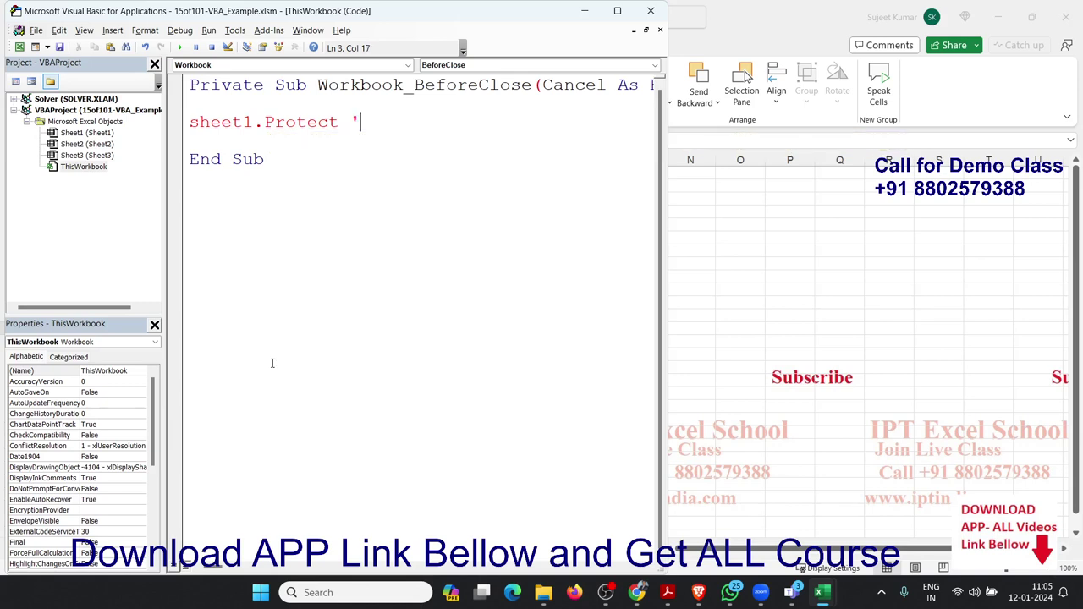
Step: Add the quoted password after Sheet1.Protect, correcting the typos
key(Home)
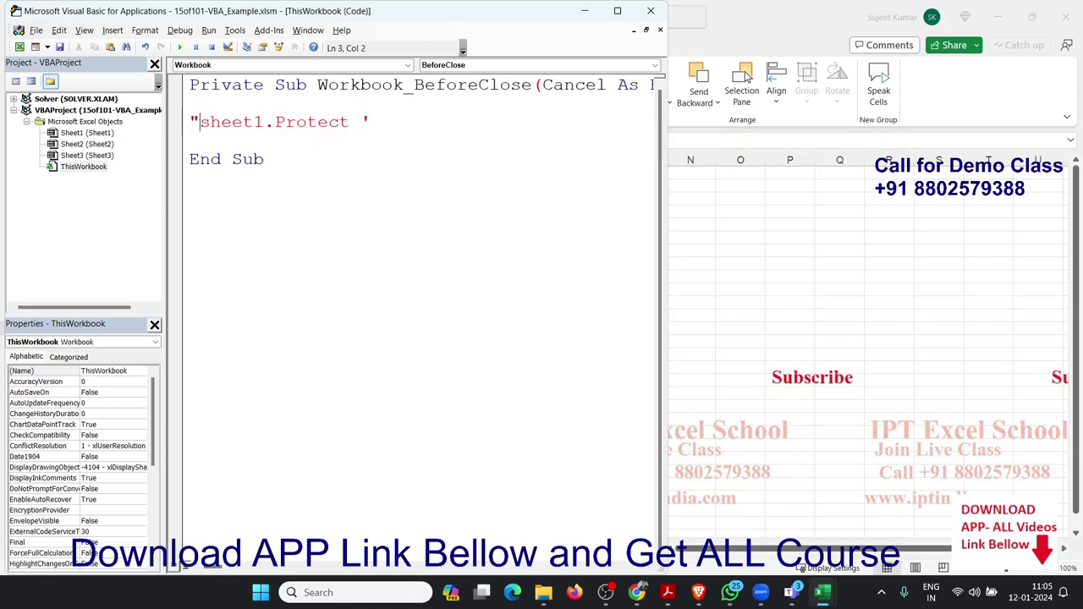
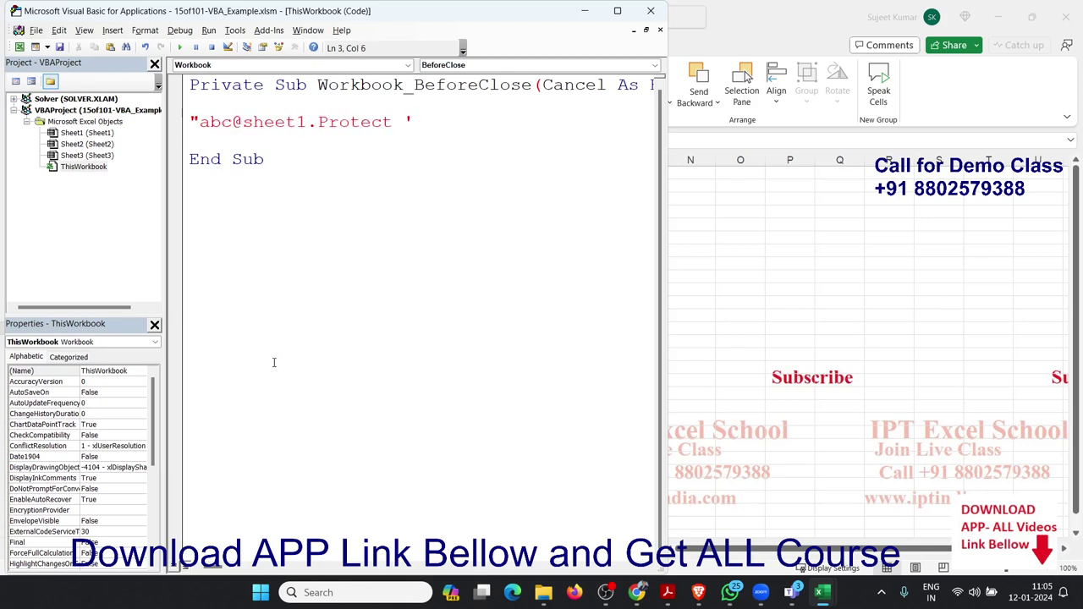
key(ctrl+z)
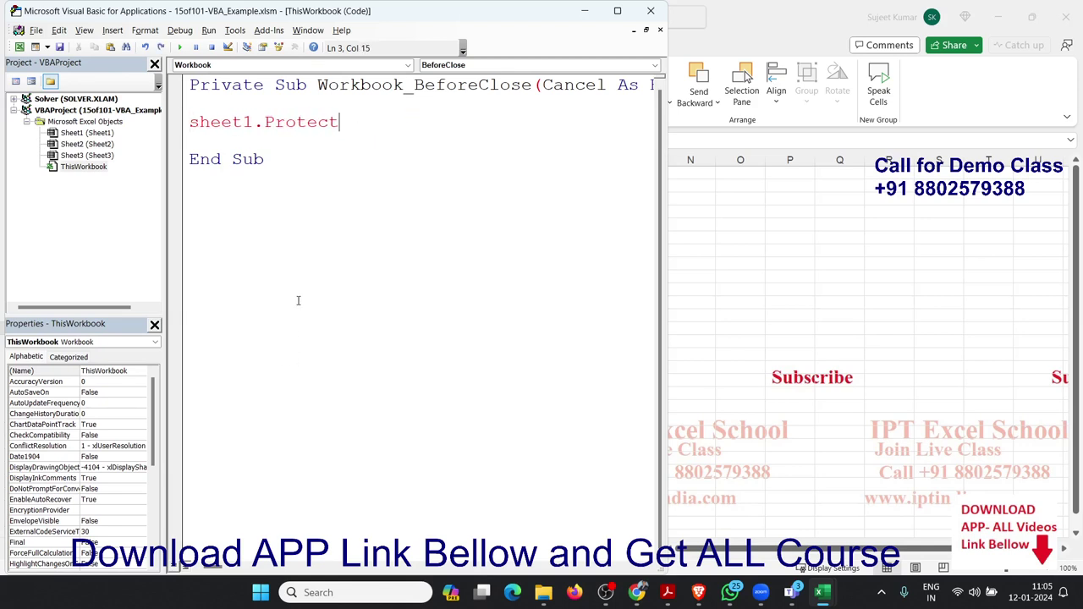
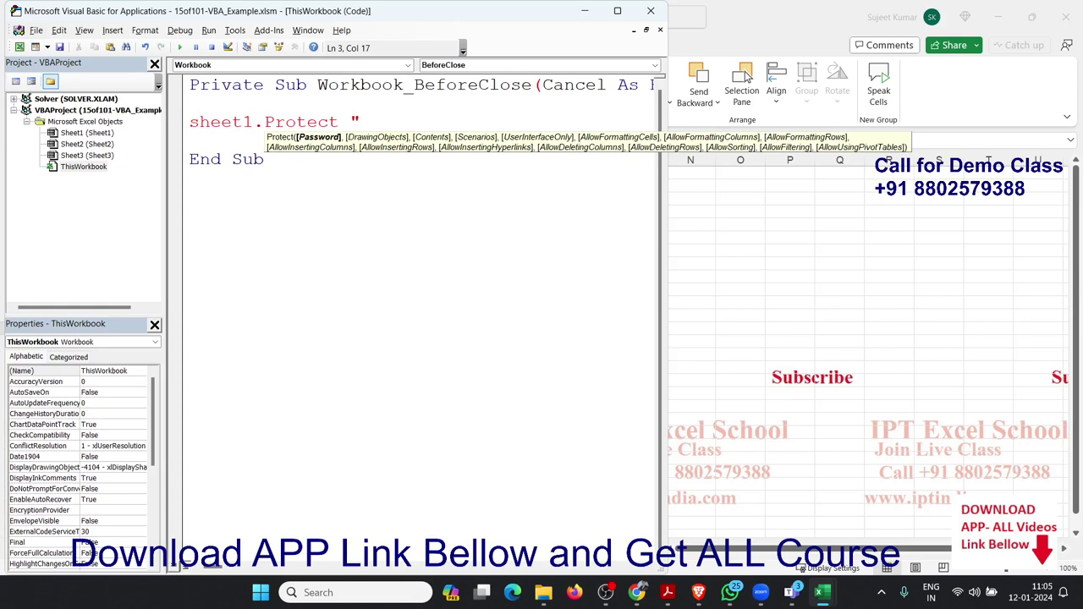
click(403, 122)
click(392, 122)
key(BackSpace)
text(c)
click(415, 122)
key(Right)
key(Right)
text(")
key(Return)
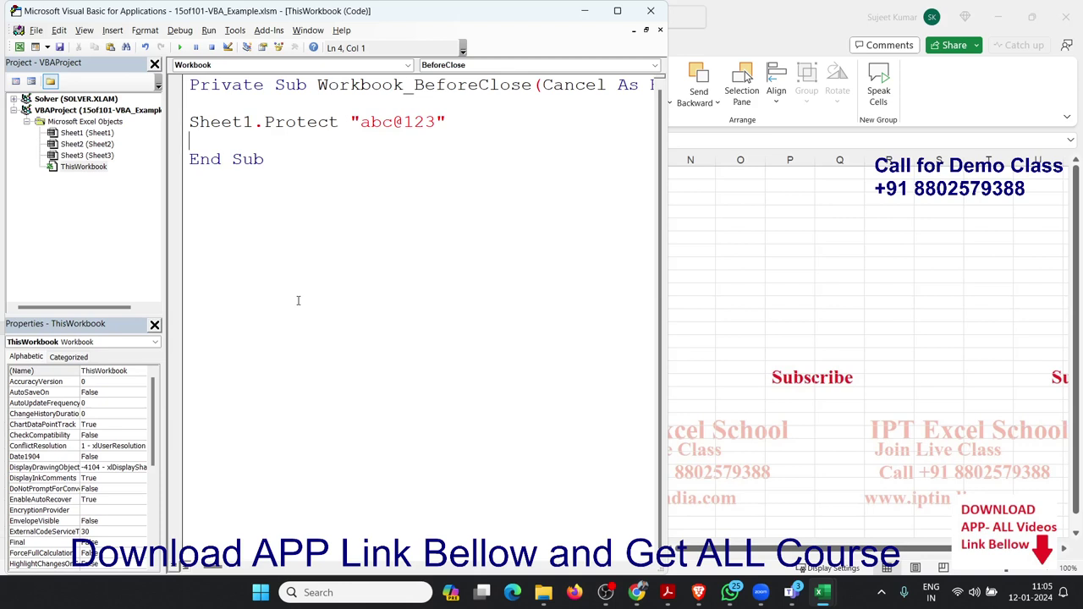
Step: Add an empty Workbook_Open procedure from the workbook event list
click(431, 66)
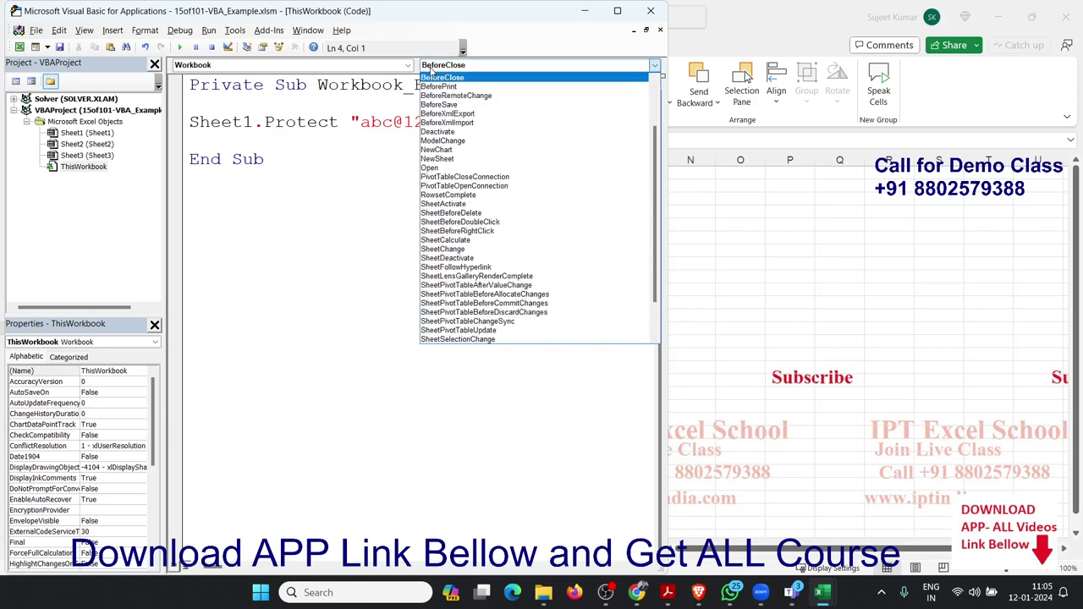
scroll(441, 126, up, 3)
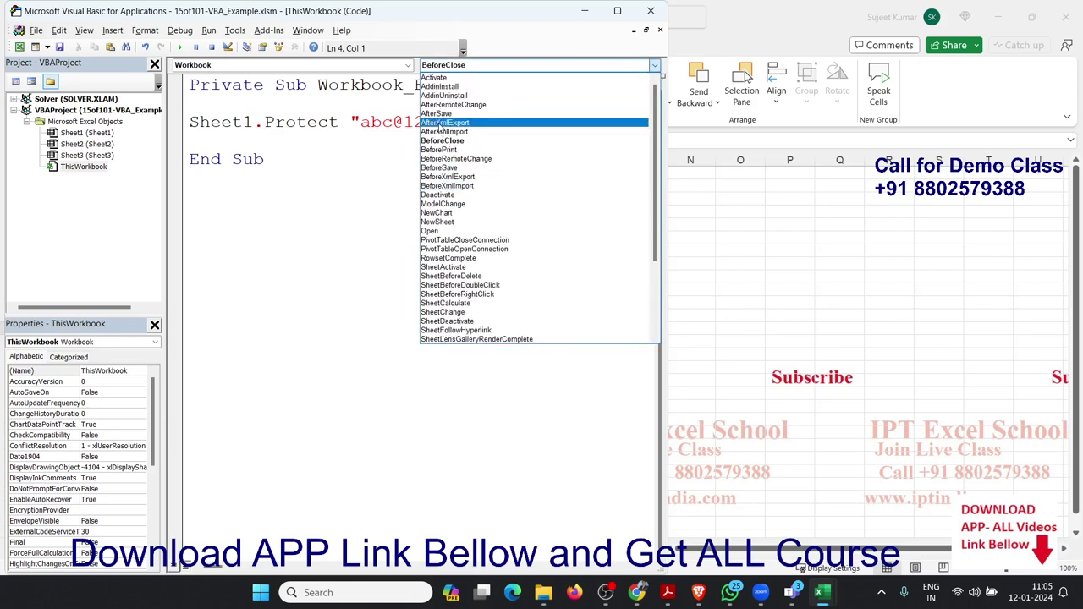
click(439, 231)
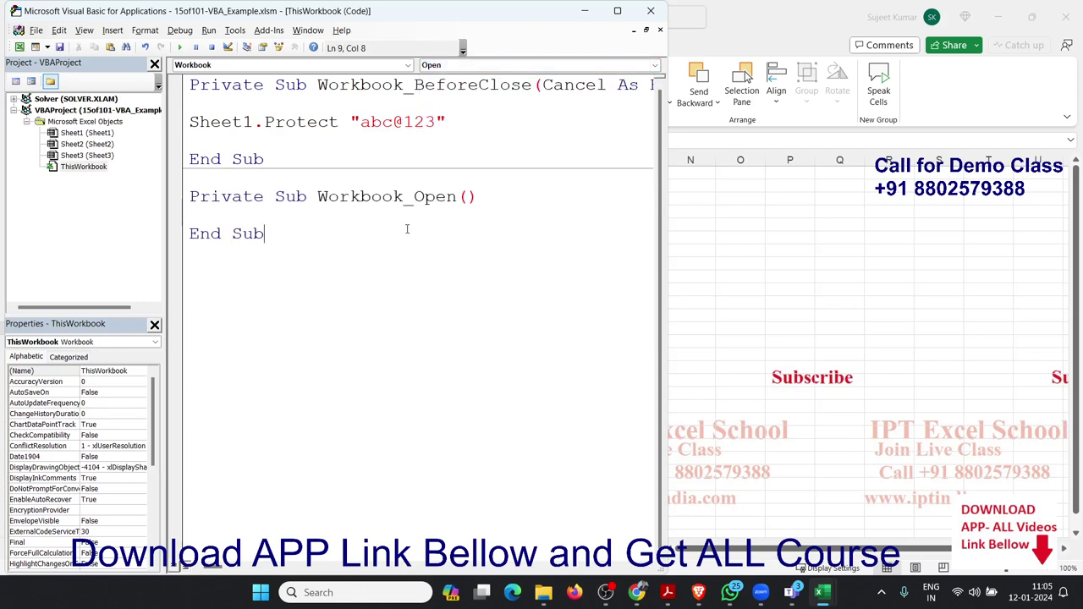
Step: Copy the Protect line into Workbook_Open and change it to Sheet1.Unprotect
drag(483, 125, 189, 122)
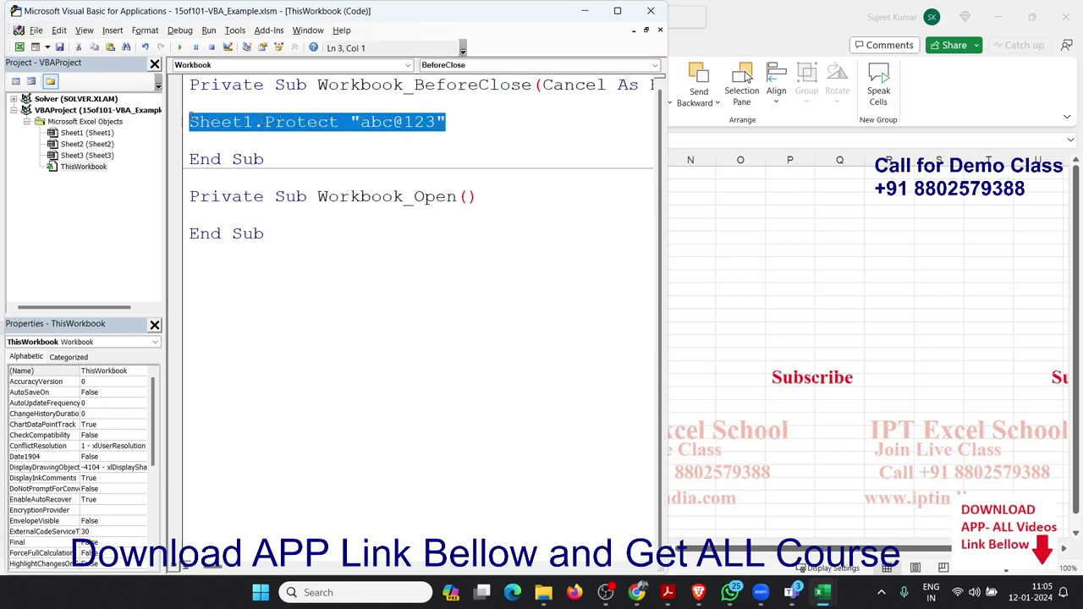
key(ctrl+c)
click(213, 215)
key(ctrl+v)
click(264, 215)
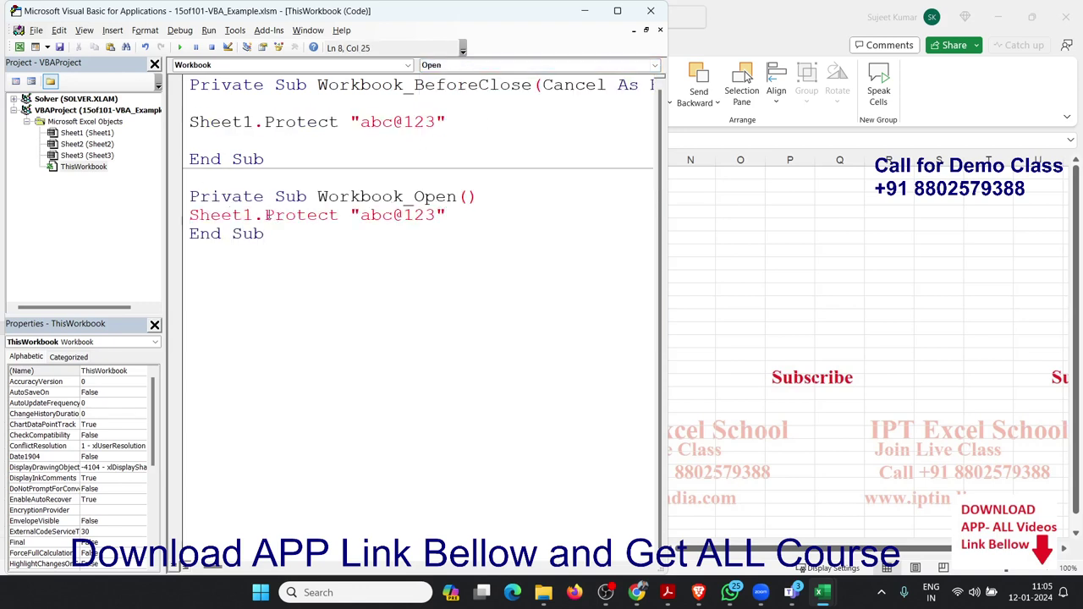
text(un)
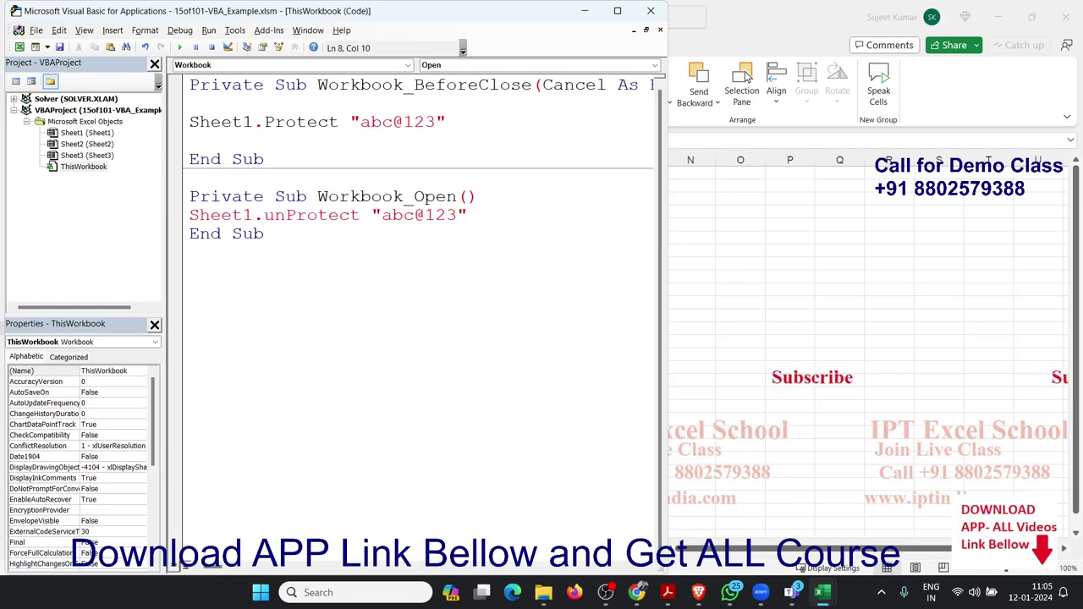
click(358, 262)
click(257, 136)
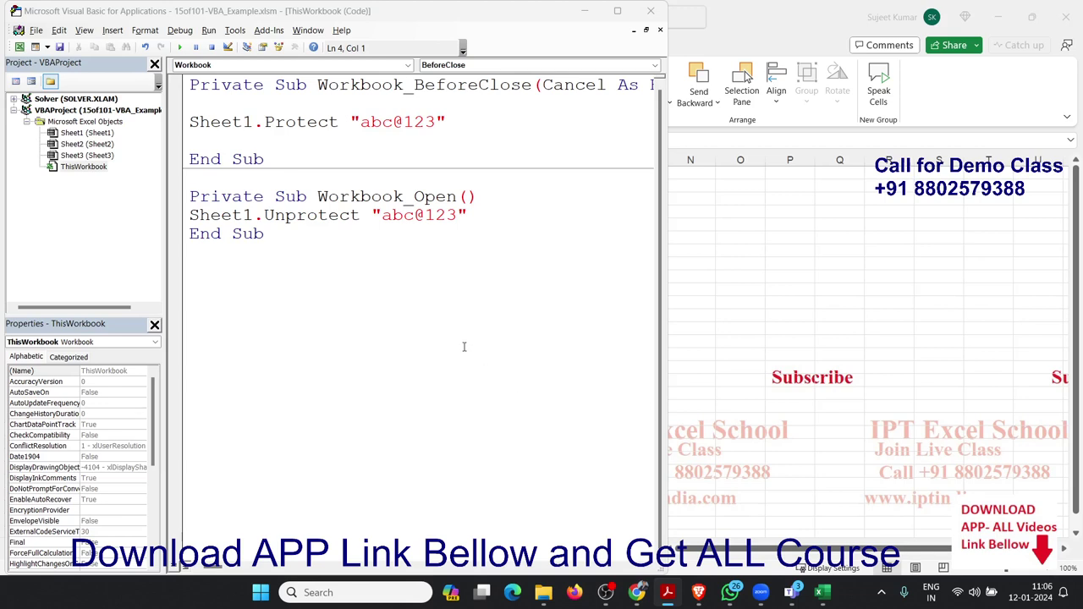
Step: Select both procedures in ThisWorkbook, from below the last End Sub to the top
drag(273, 254, 170, 76)
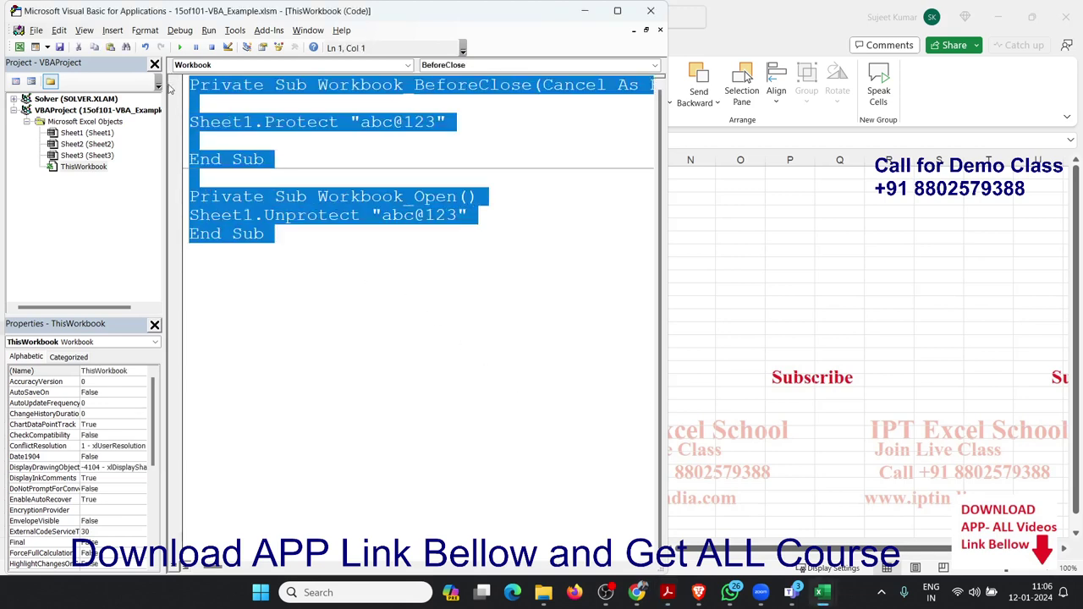